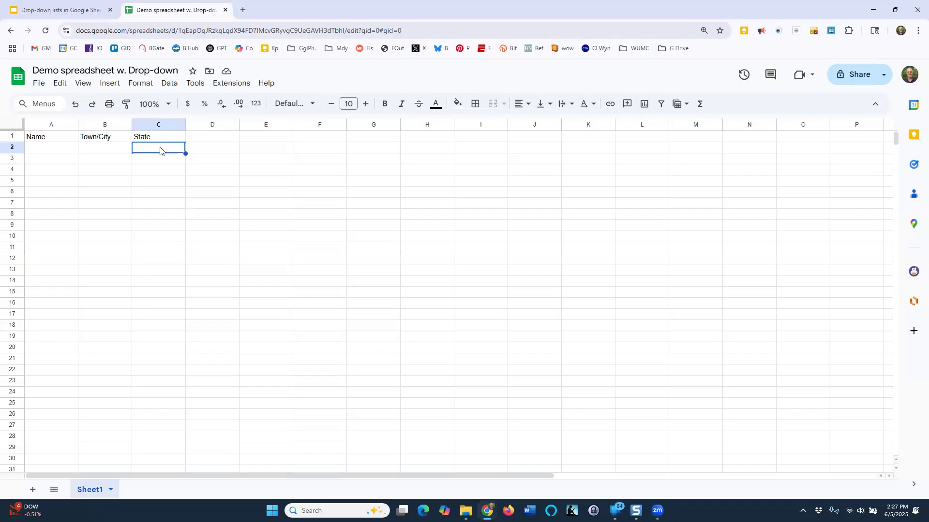
Add a new sheet to the spreadsheet and rename it Admin
click(32, 491)
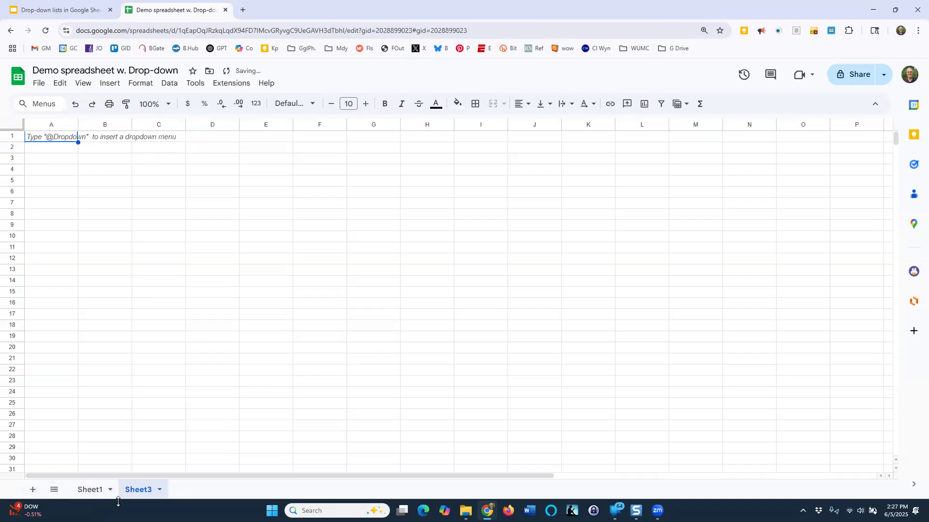
click(159, 491)
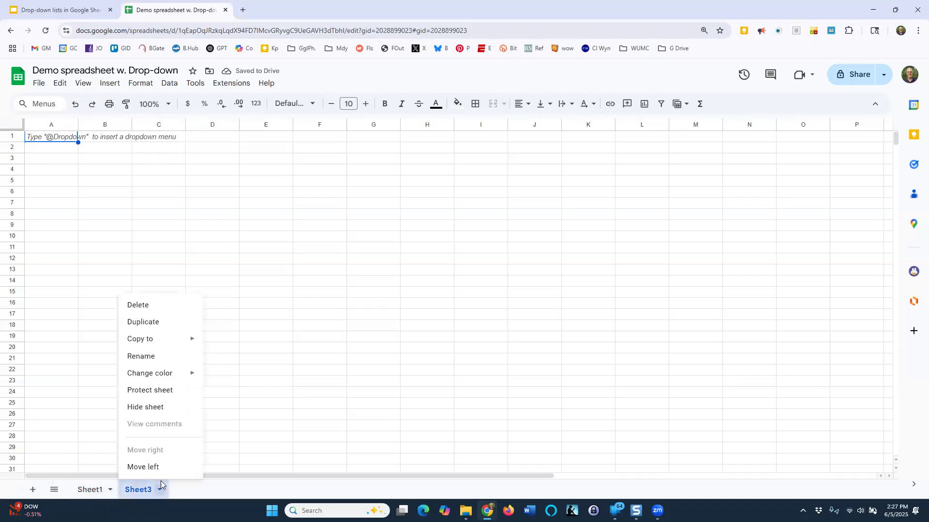
click(151, 358)
text(Admin)
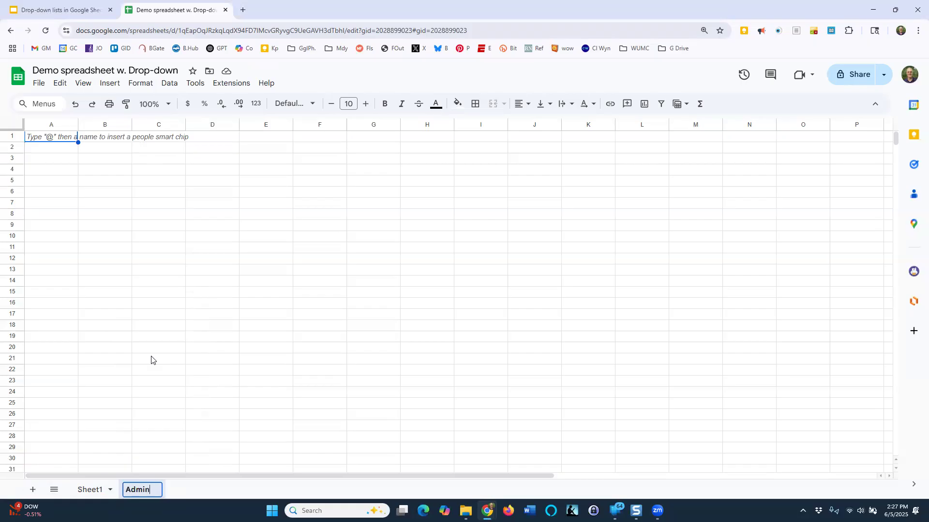
key(Return)
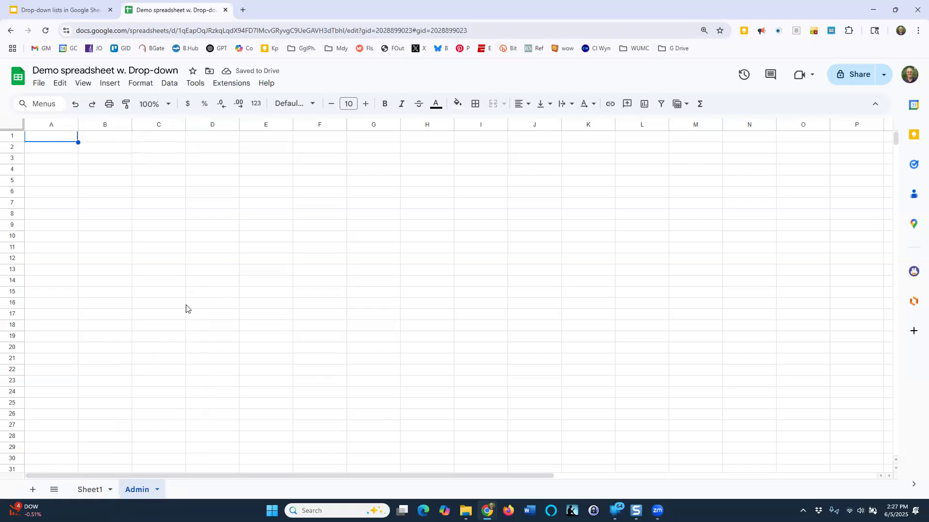
Enter the state abbreviations IA, IL, IN and WI in cells A2 through A5 of the Admin sheet
click(57, 151)
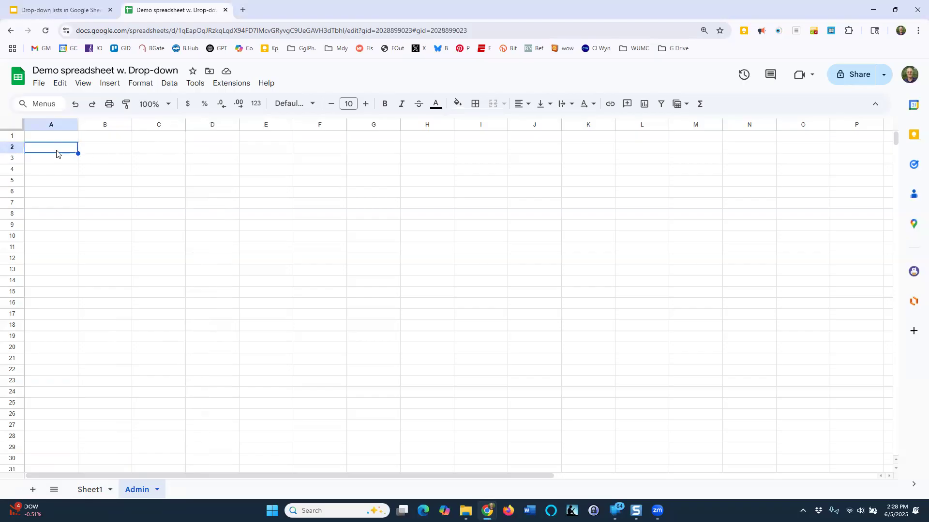
text(IA)
key(Return)
text(IL)
key(Return)
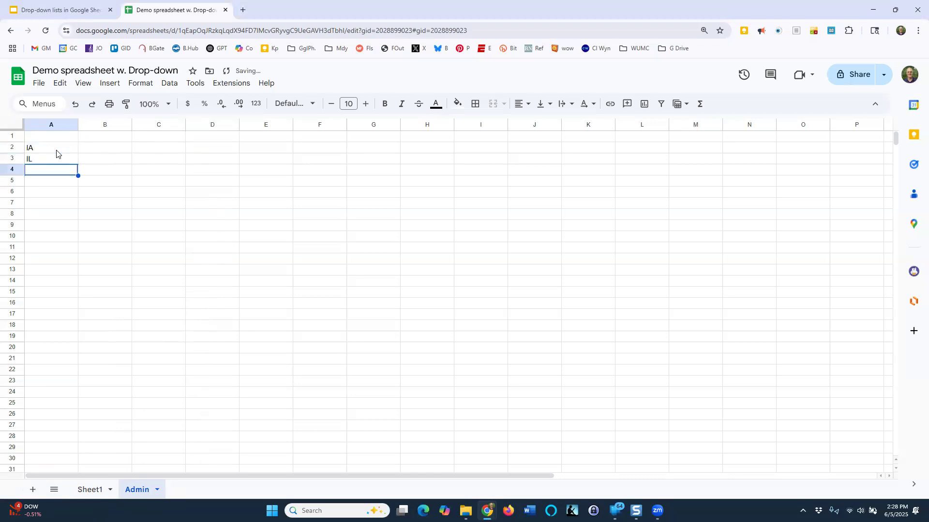
text(IN)
key(Return)
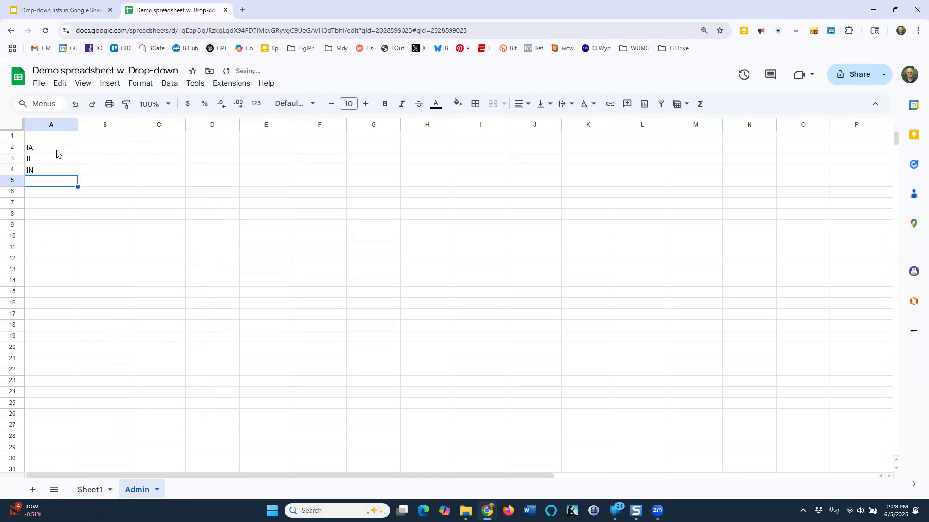
text(WI)
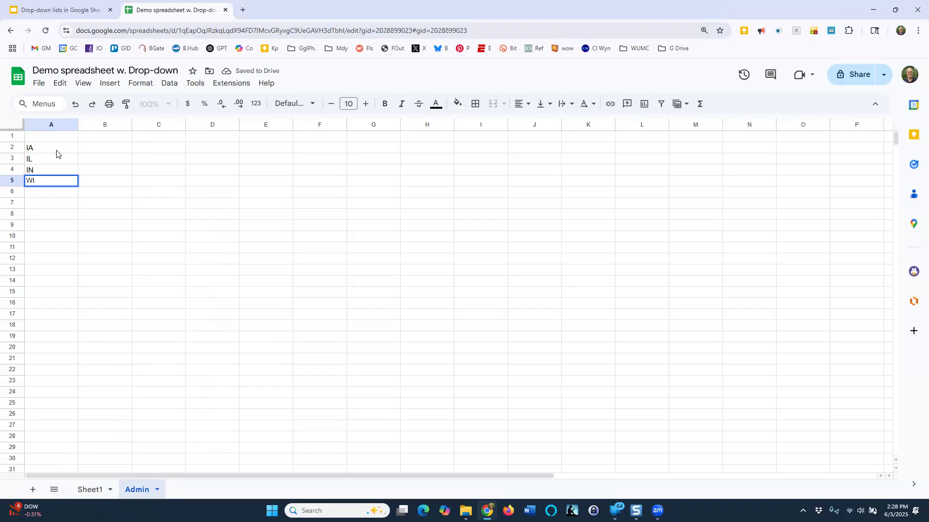
key(Return)
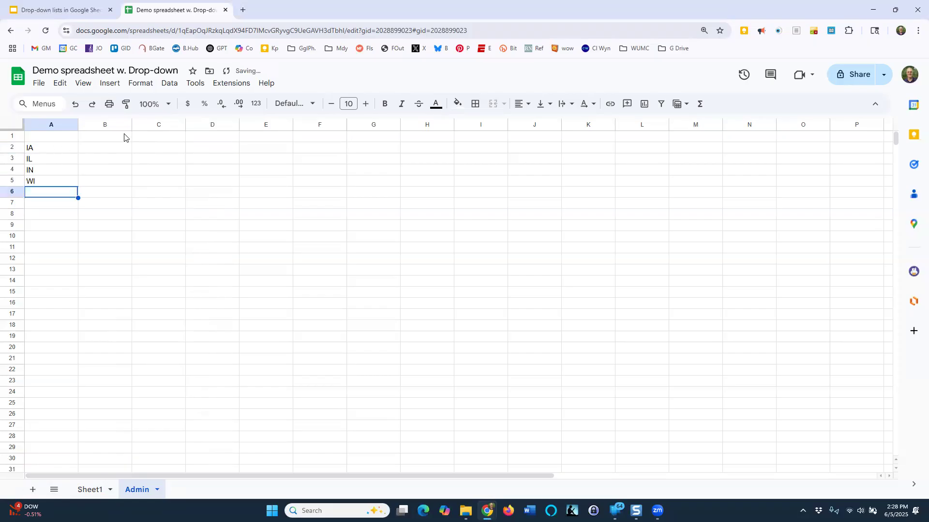
Label cell C2 of the Admin sheet with "dropdown list>>"
click(149, 155)
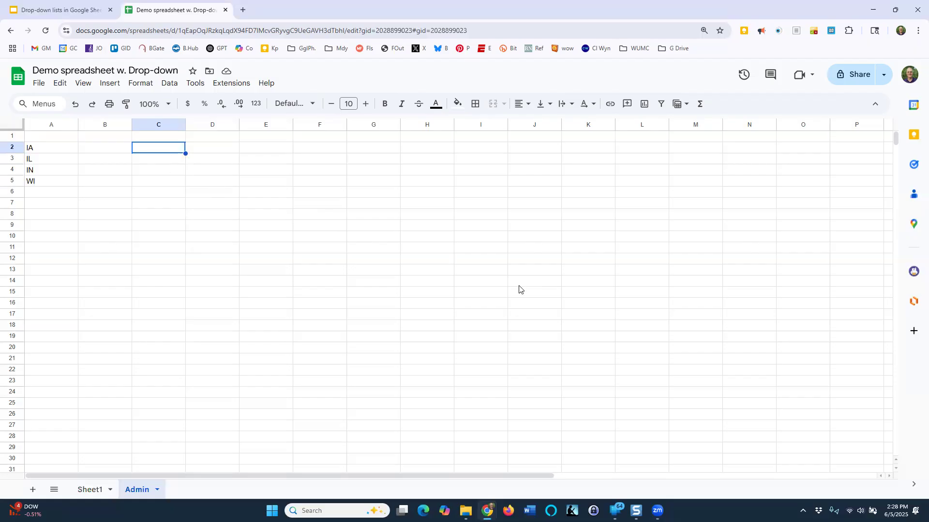
text(dropdown list>>)
key(Tab)
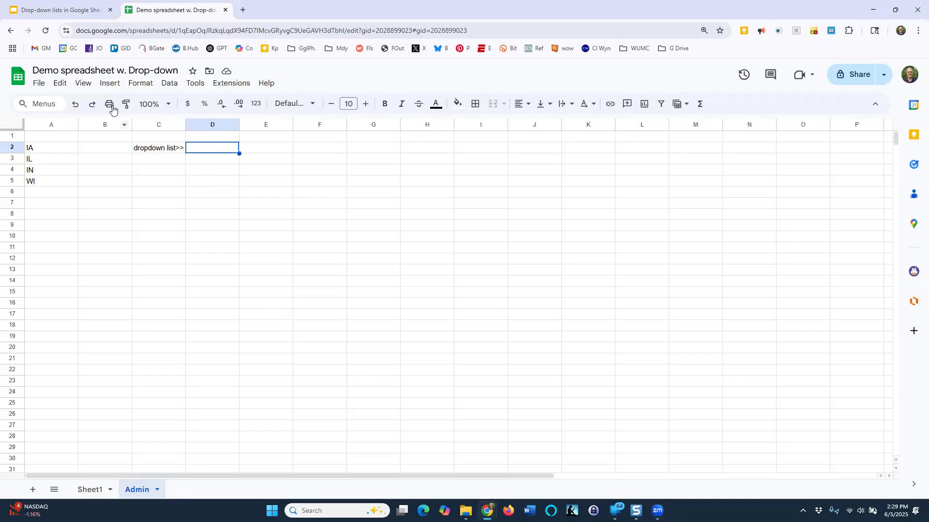
Insert a dropdown in cell D2 and keep its criteria set to Dropdown
click(108, 85)
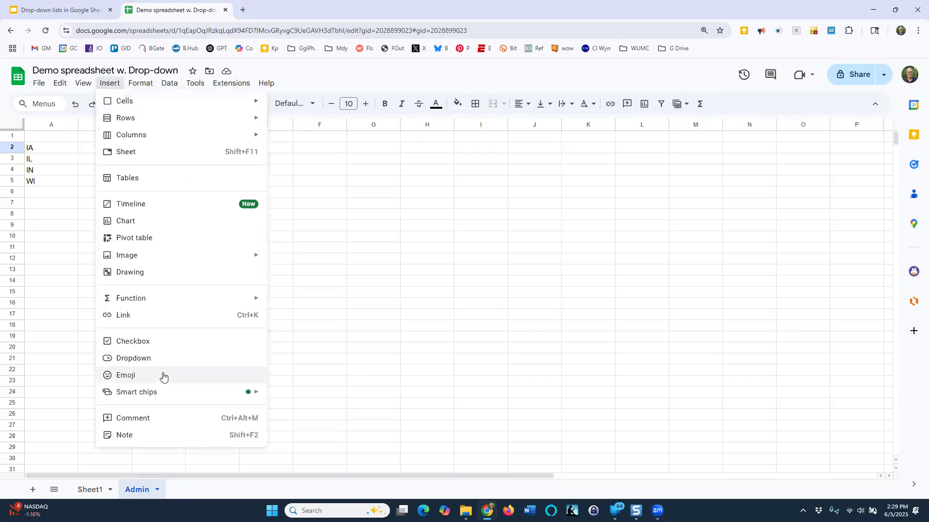
click(151, 364)
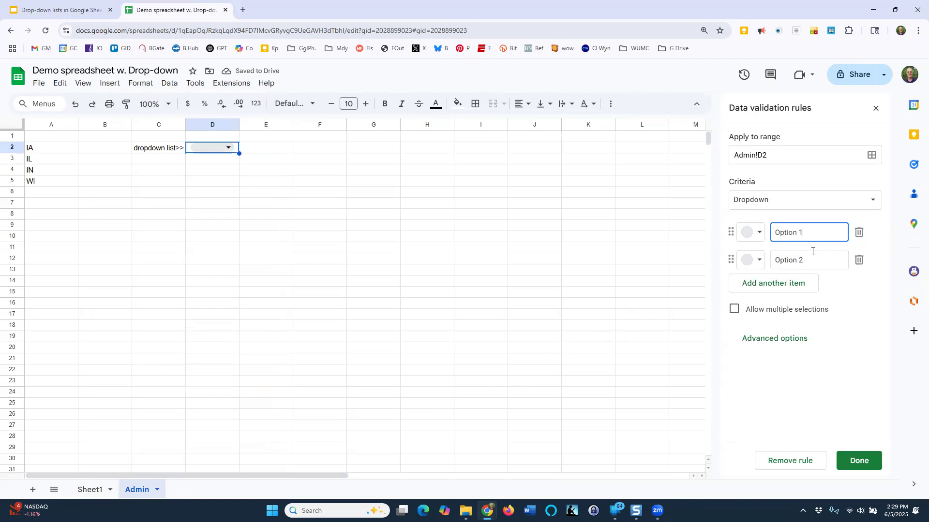
click(770, 199)
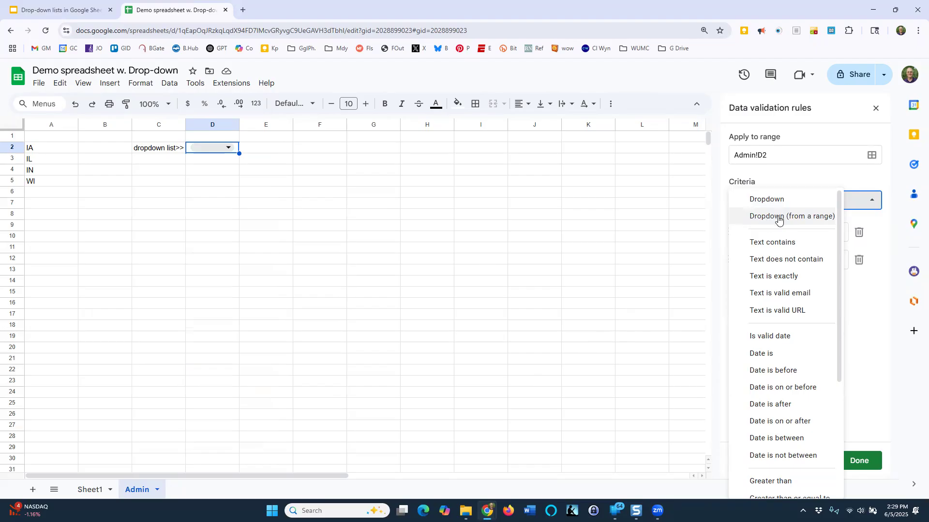
click(780, 200)
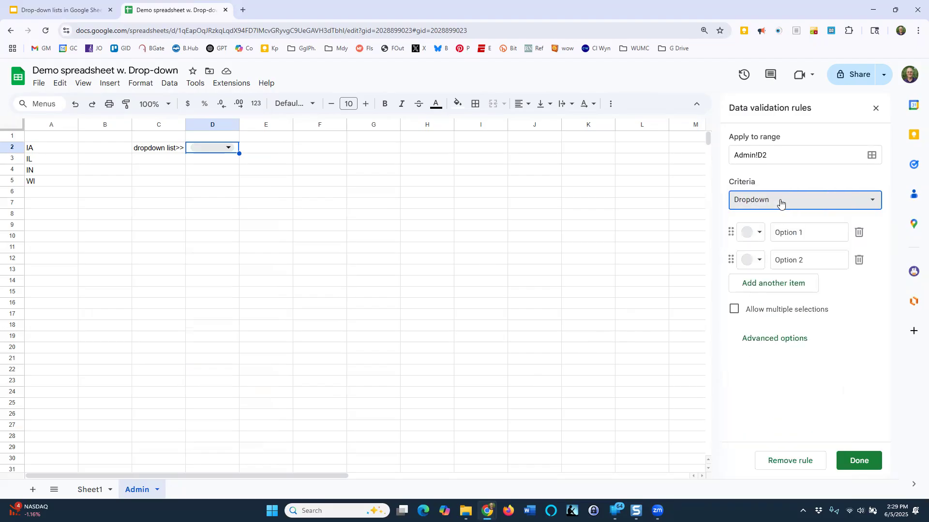
Replace the first option of the D2 dropdown with red
click(802, 235)
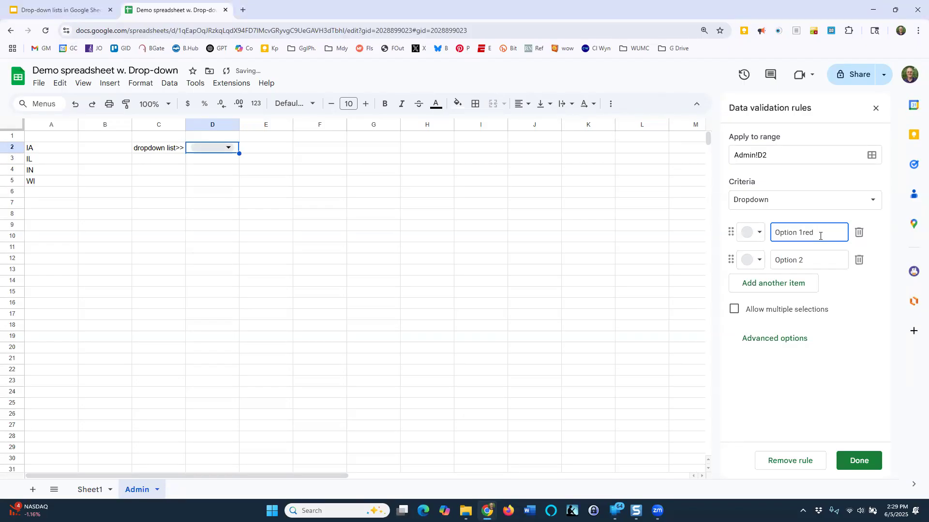
text(red)
key(ctrl+a)
text(red)
key(Tab)
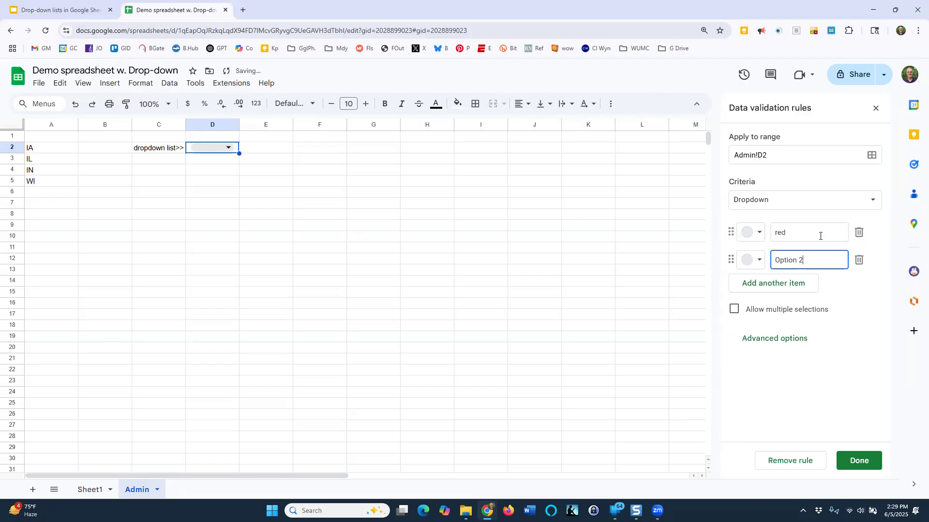
Set the dropdown's second option to white and add blue as a third option
text(white)
key(Delete)
key(Delete)
key(Delete)
key(Delete)
key(Delete)
key(Delete)
key(Delete)
key(Delete)
key(Return)
text(blu)
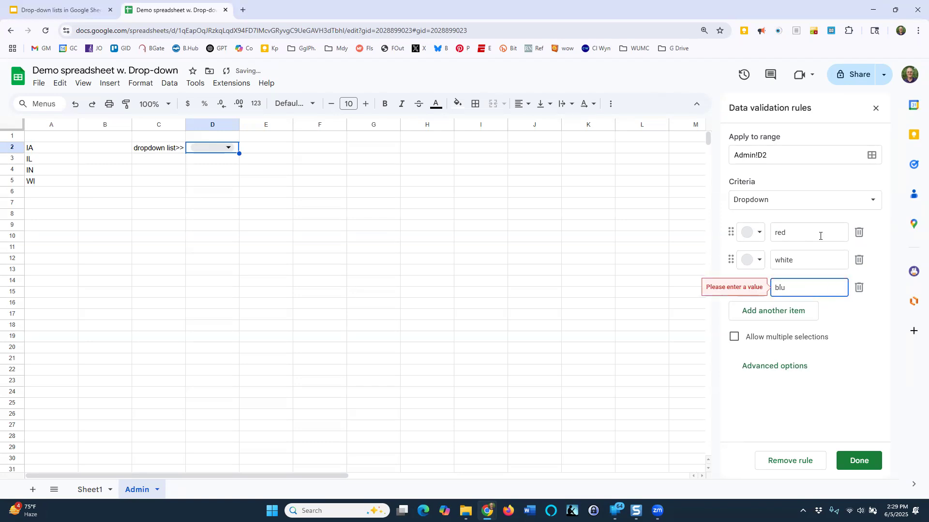
text(e)
key(Return)
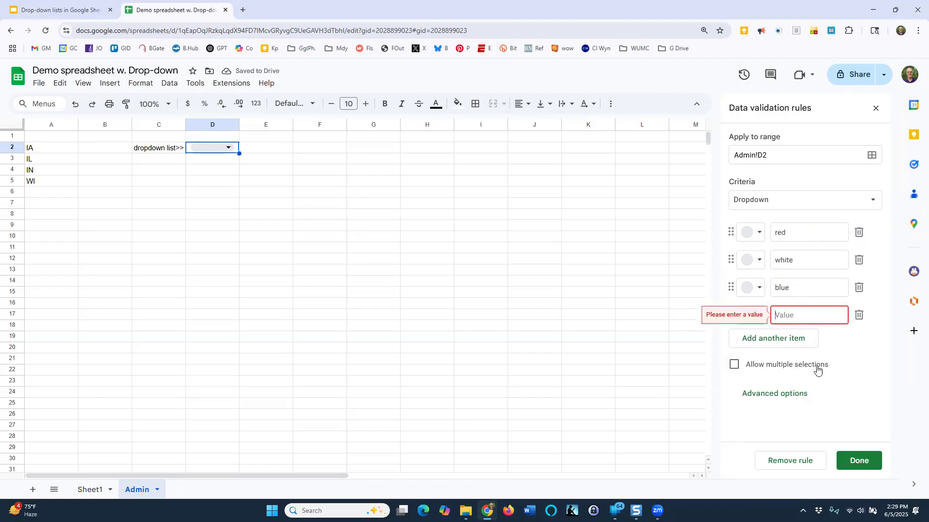
Delete the blue, white and empty options from the dropdown rule, leaving only red
click(858, 288)
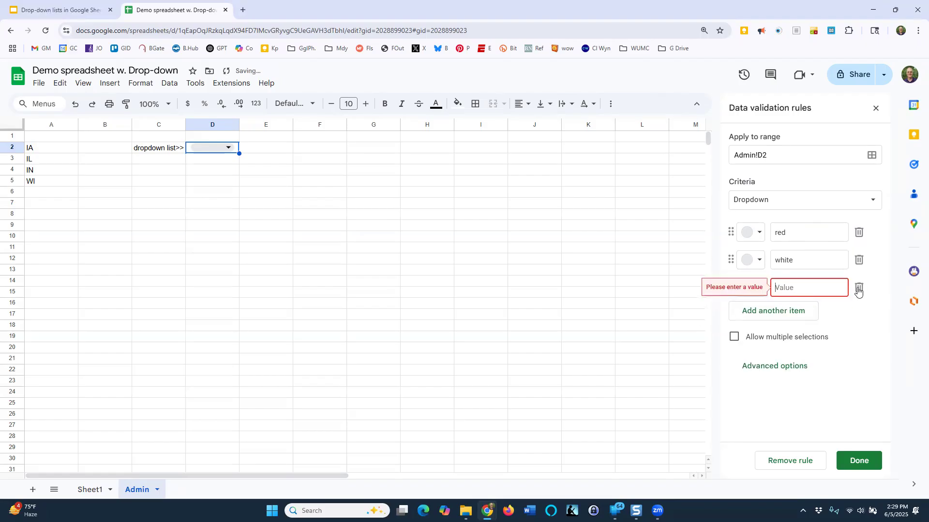
click(861, 260)
click(859, 260)
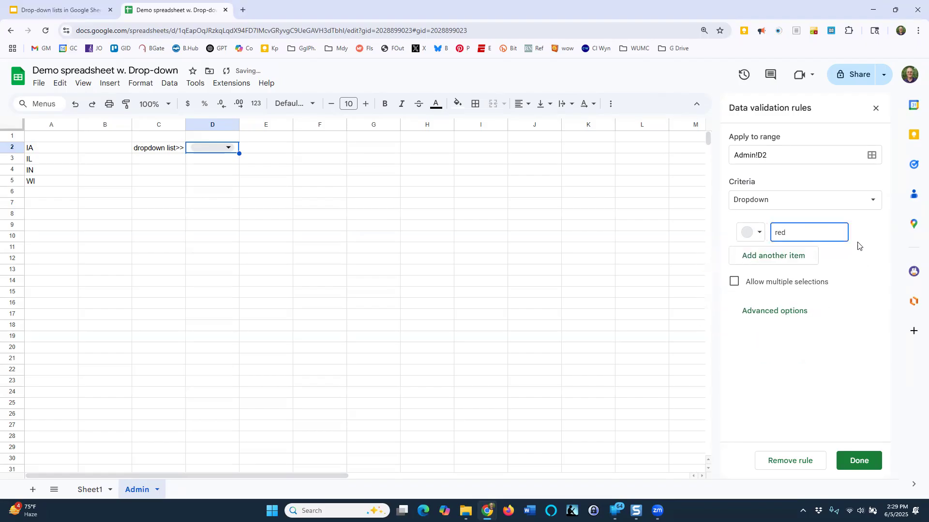
Change the D2 rule's criteria to Dropdown (from a range) and use Admin!A2:A5 as its source range
click(806, 210)
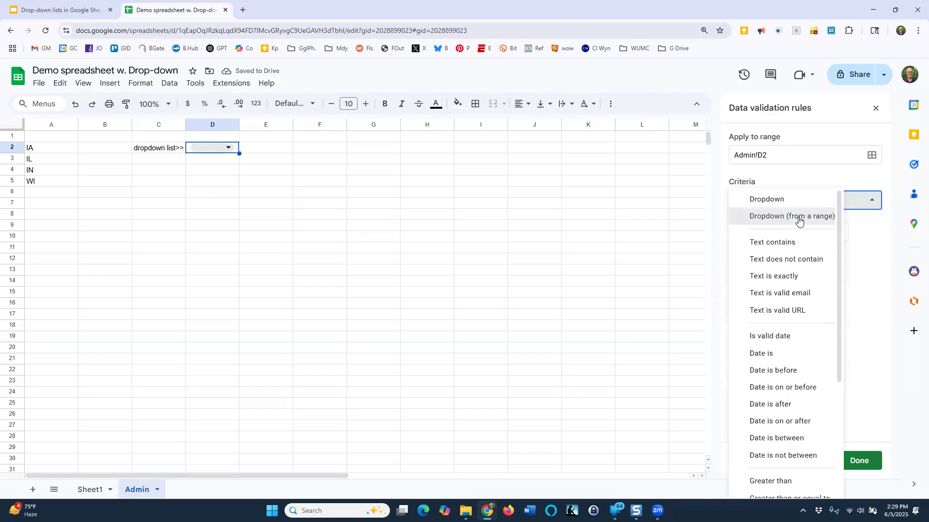
click(801, 216)
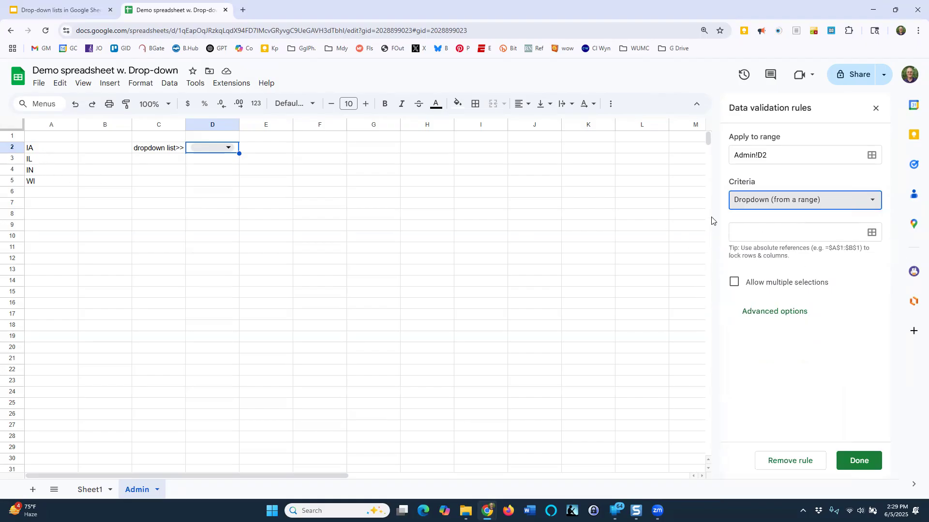
click(873, 236)
click(393, 274)
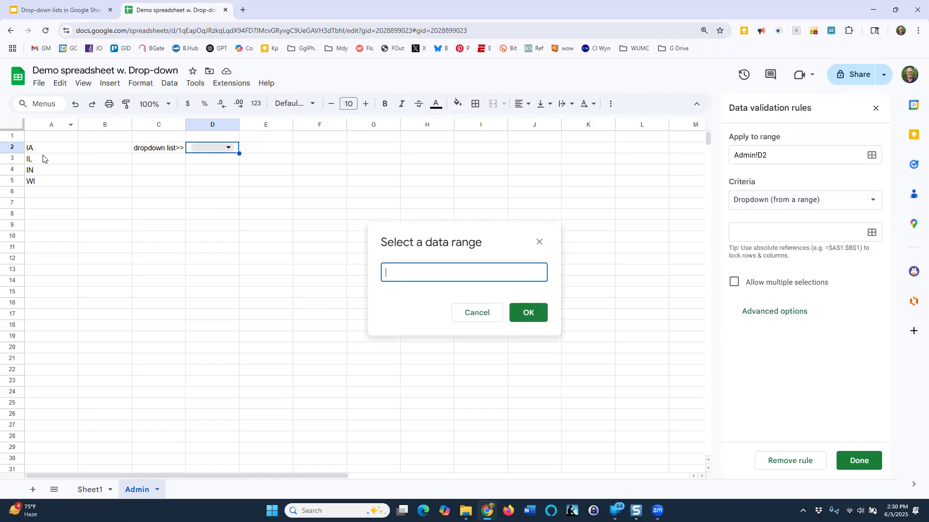
drag(49, 153, 52, 185)
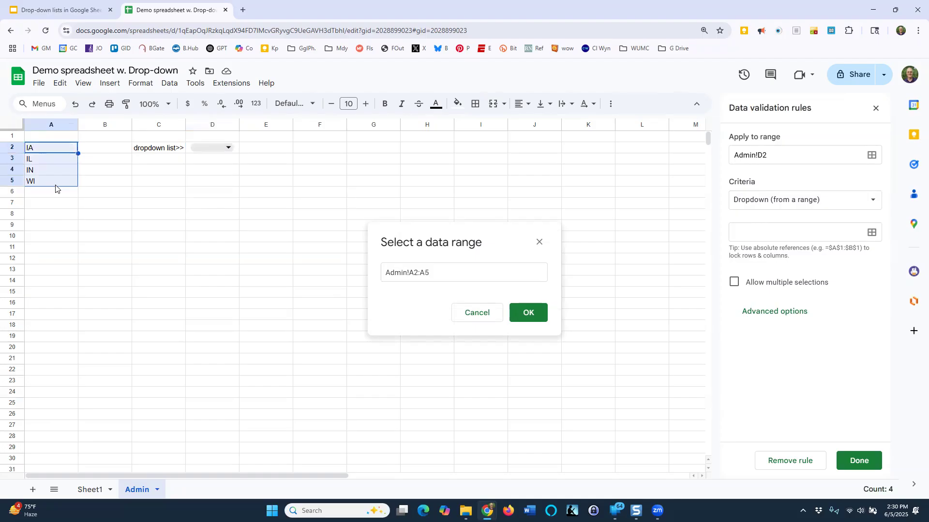
click(538, 313)
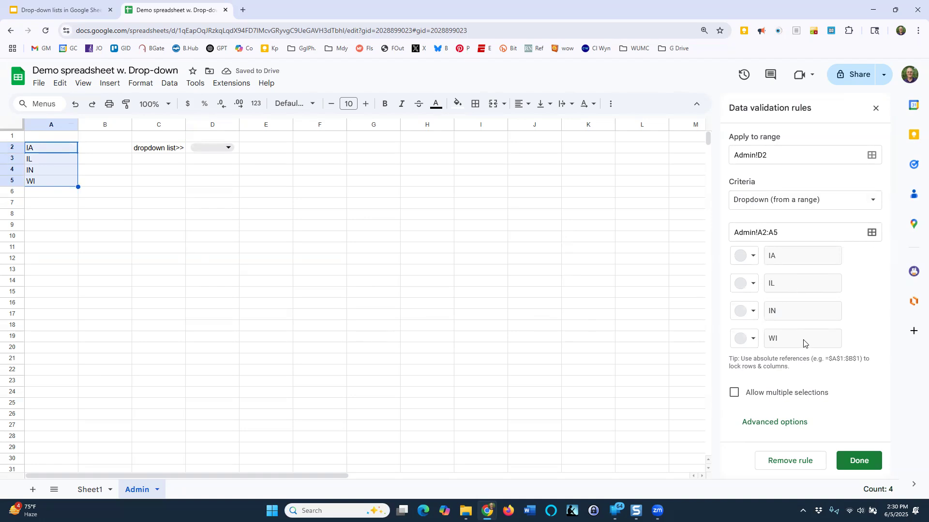
Allow multiple selections in the D2 dropdown and save the validation rule
click(734, 393)
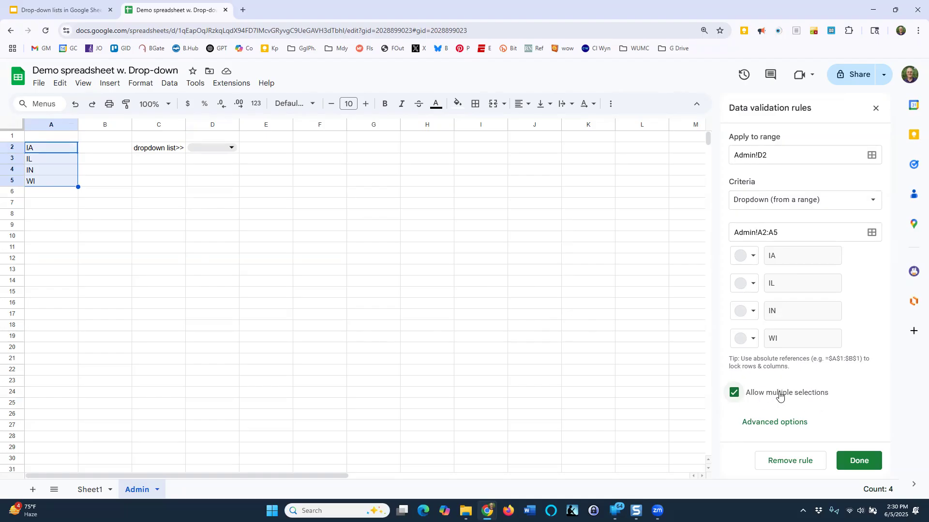
click(855, 462)
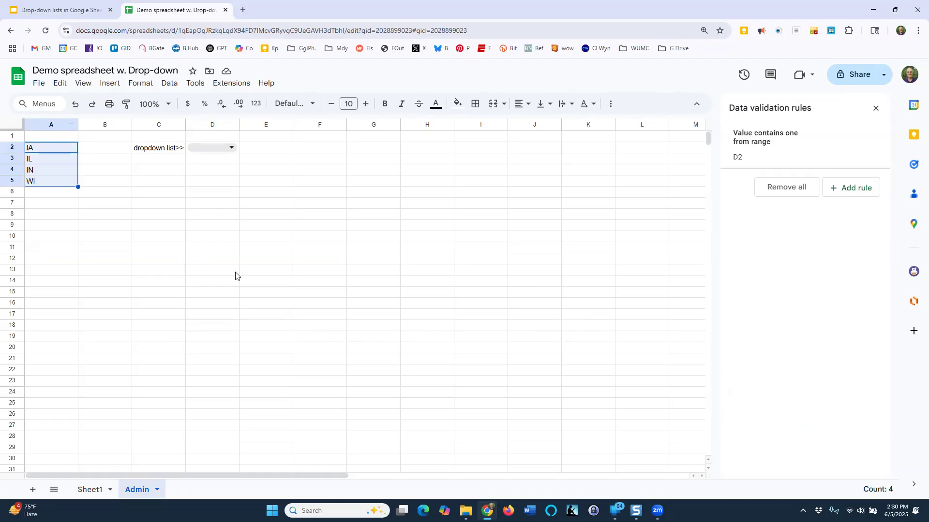
click(182, 216)
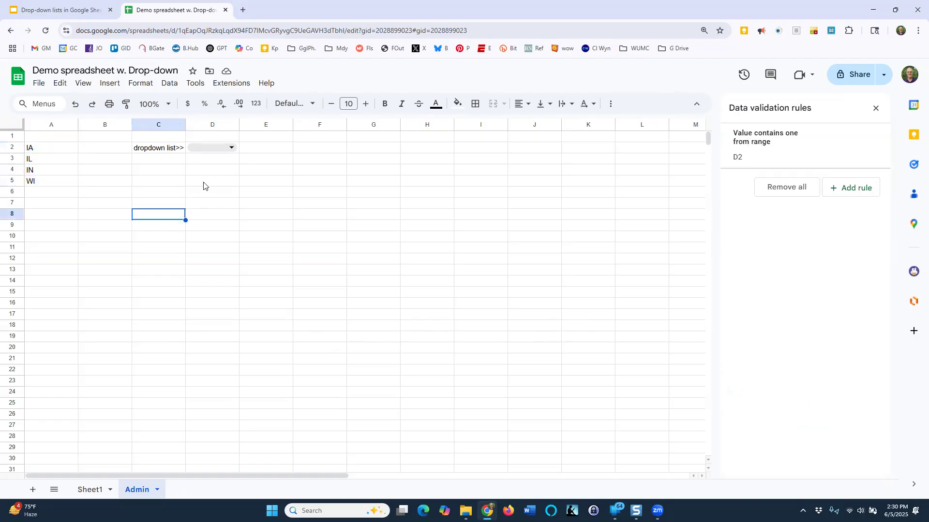
Choose IN from the dropdown in cell D2 and close the options list
click(232, 151)
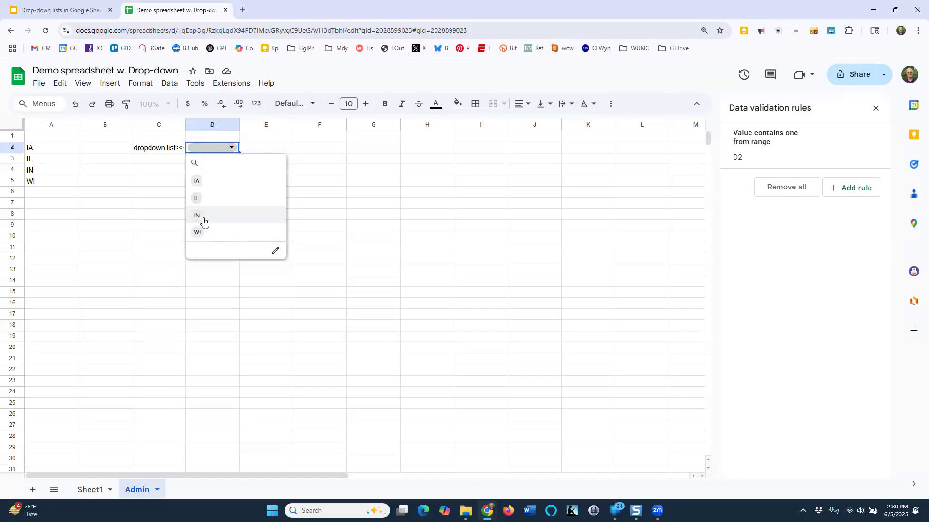
click(200, 216)
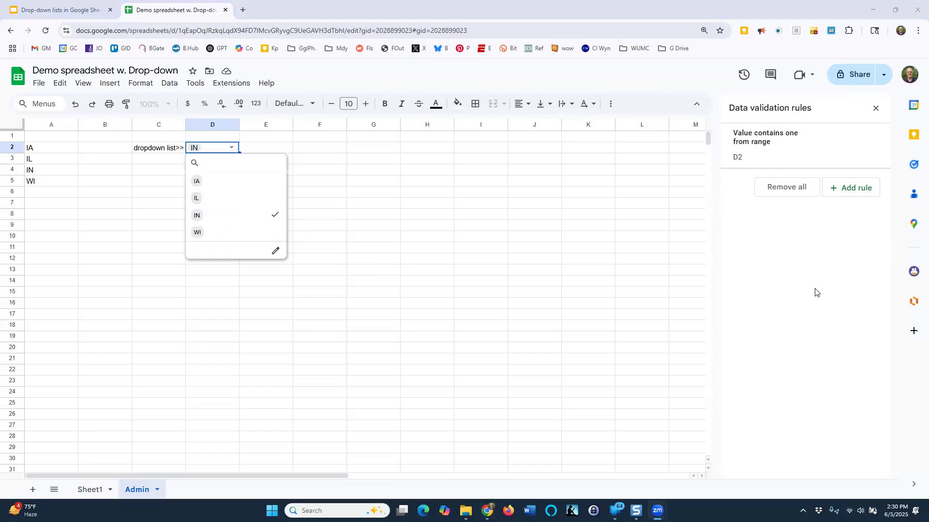
click(385, 223)
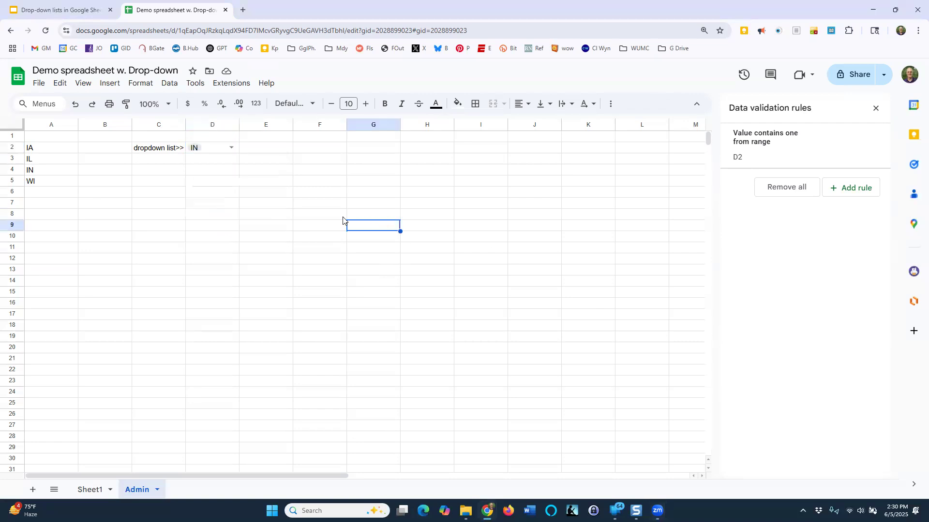
Copy the dropdown cell D2 into D3 and view the options in the copied cell
click(189, 152)
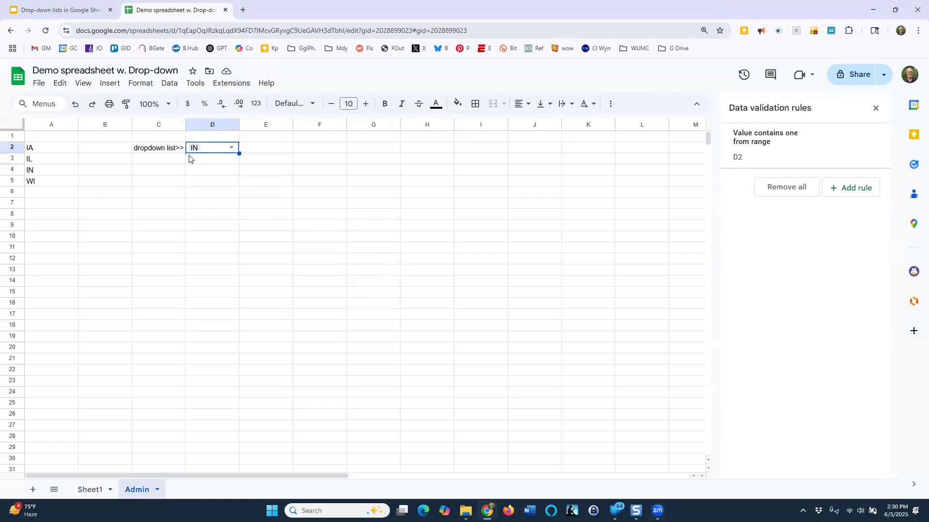
click(189, 158)
text(IN)
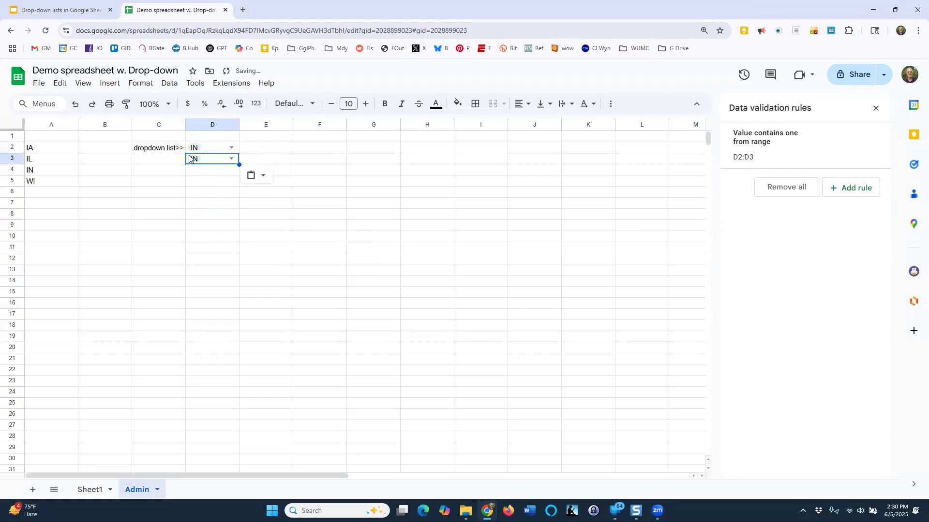
click(189, 159)
click(313, 162)
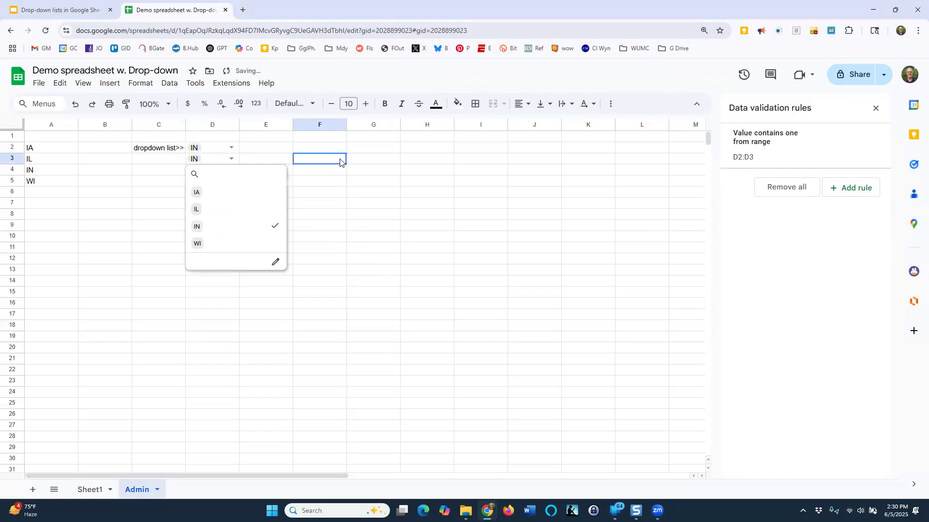
Change the selection in the D3 dropdown on the Admin sheet to IL and close its options list
click(231, 159)
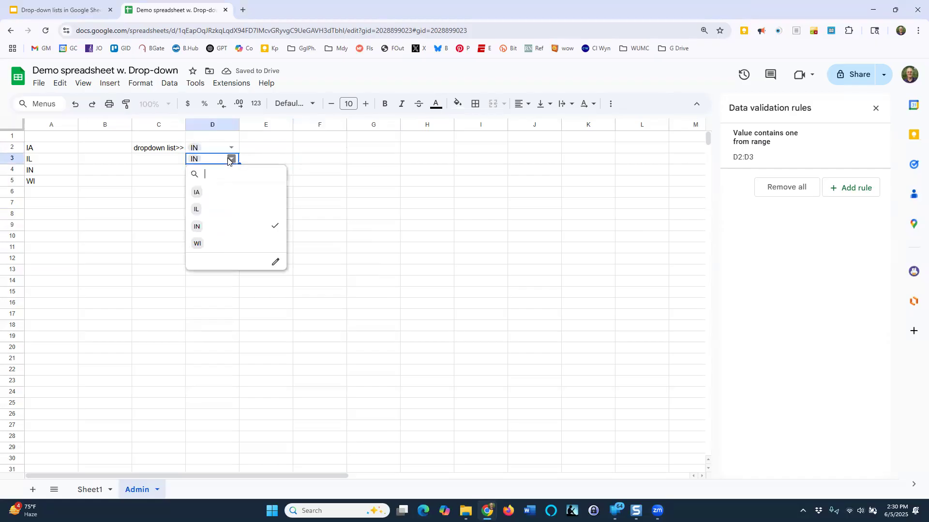
click(245, 214)
click(327, 205)
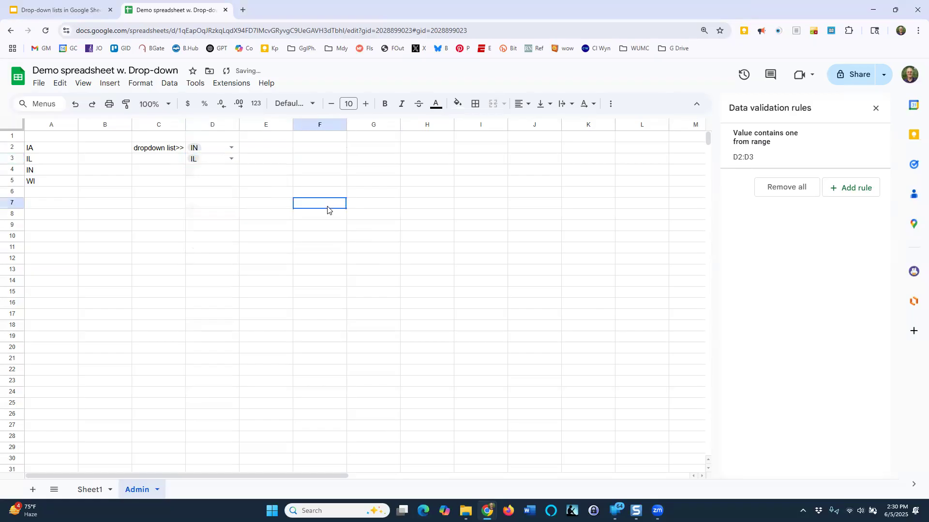
click(208, 164)
key(ctrl+c)
click(222, 192)
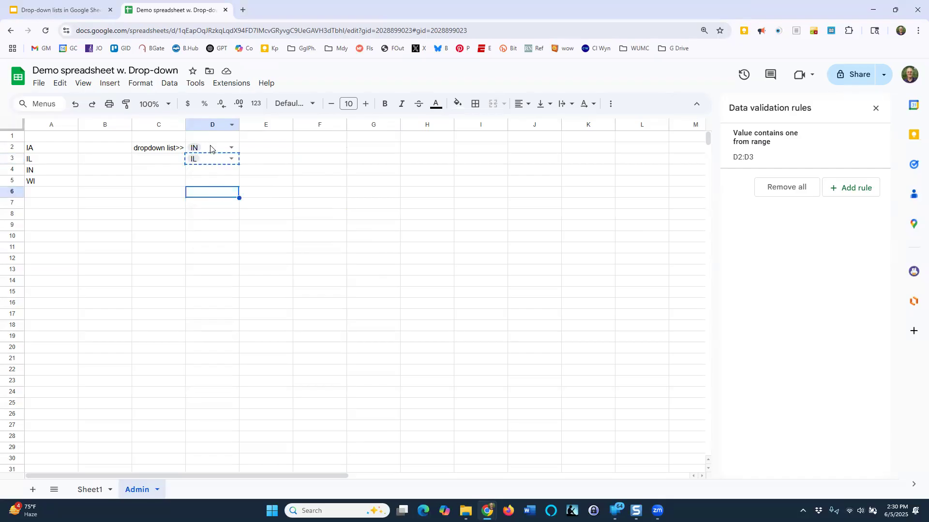
Deselect IN in the D2 dropdown on the Admin sheet, leaving the cell blank
click(210, 148)
click(231, 148)
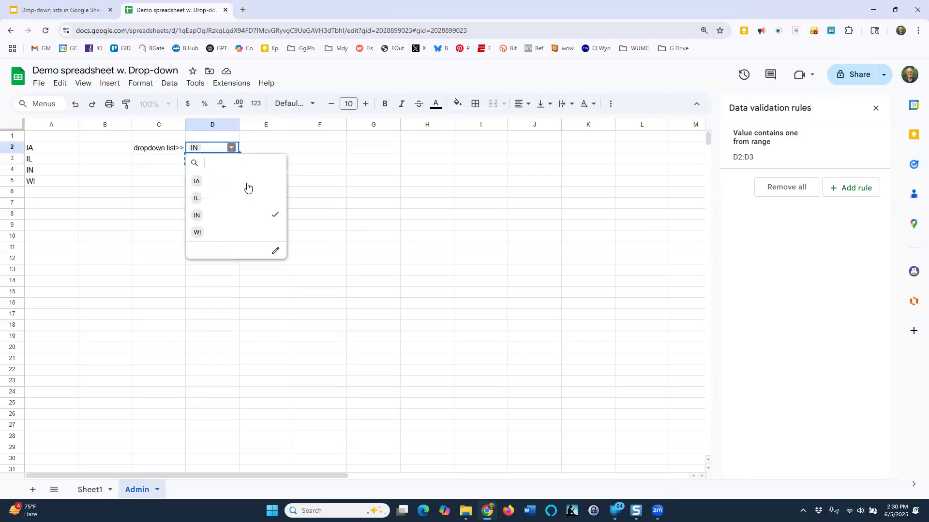
click(265, 216)
click(327, 209)
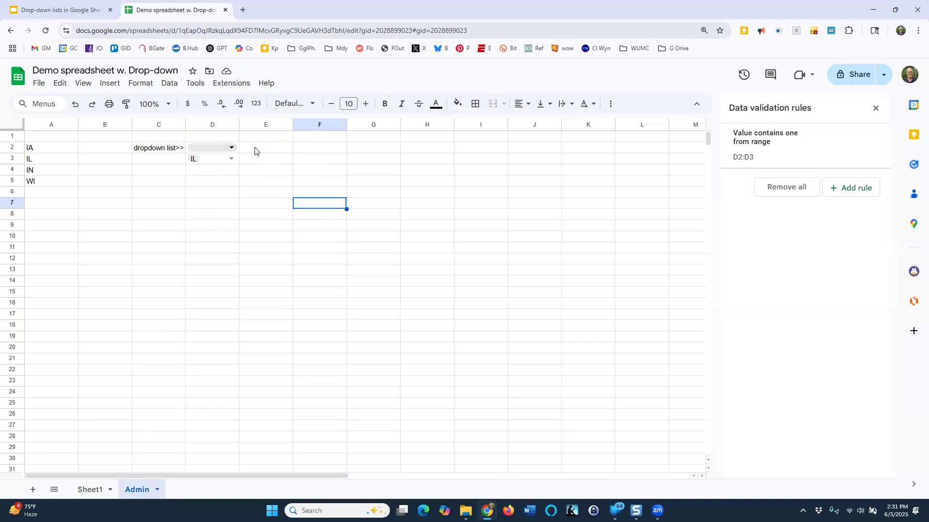
Copy the blank dropdown in Admin cell D2 into cell C2 under the State heading on Sheet1
click(207, 148)
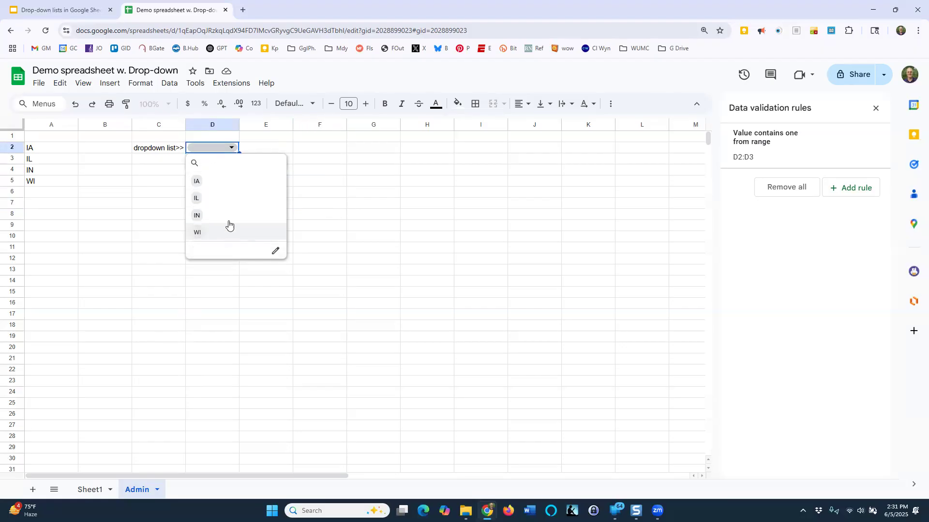
click(275, 151)
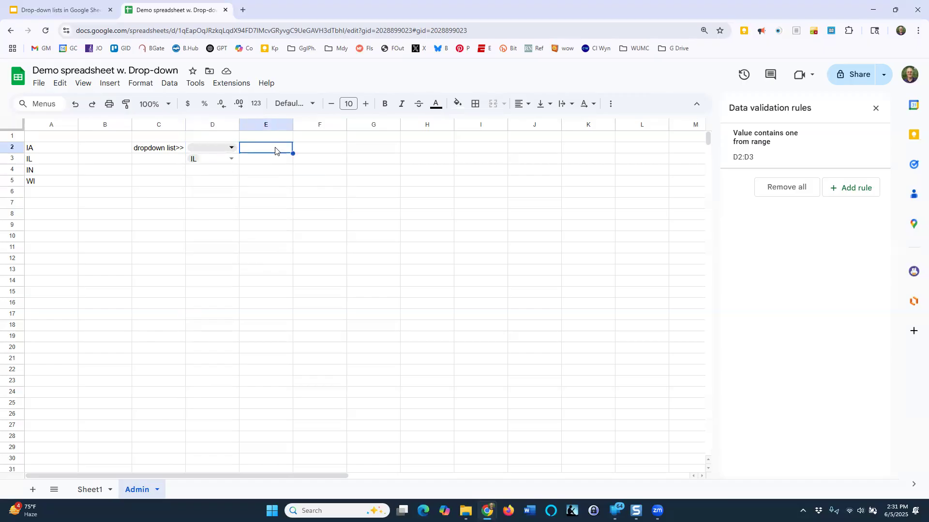
key(Left)
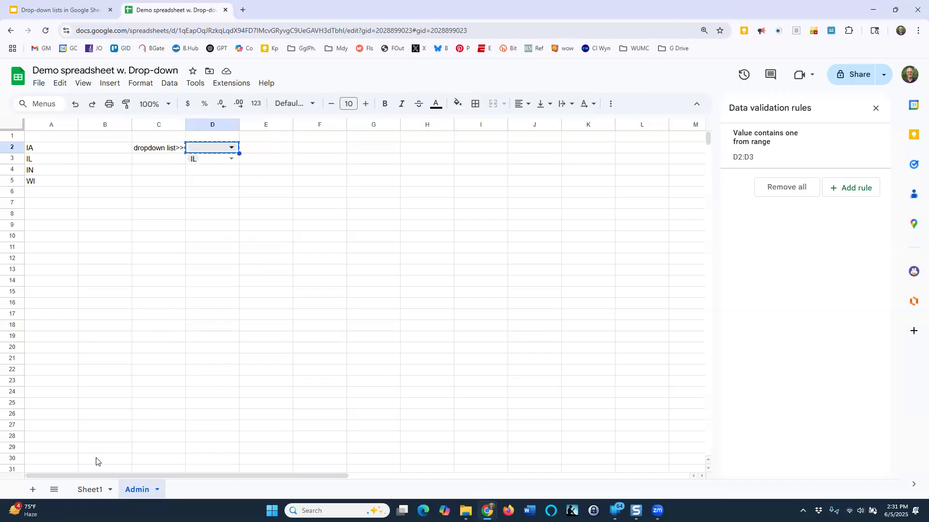
click(94, 489)
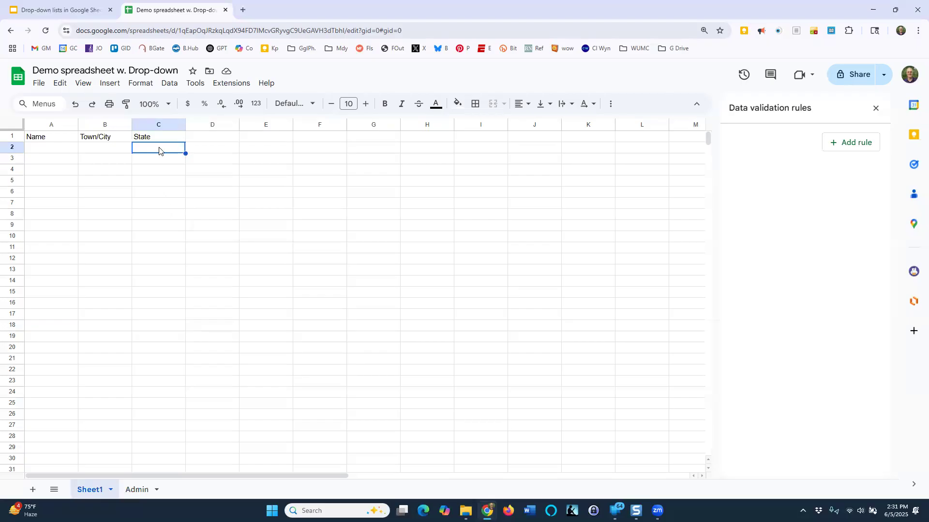
key(ctrl+v)
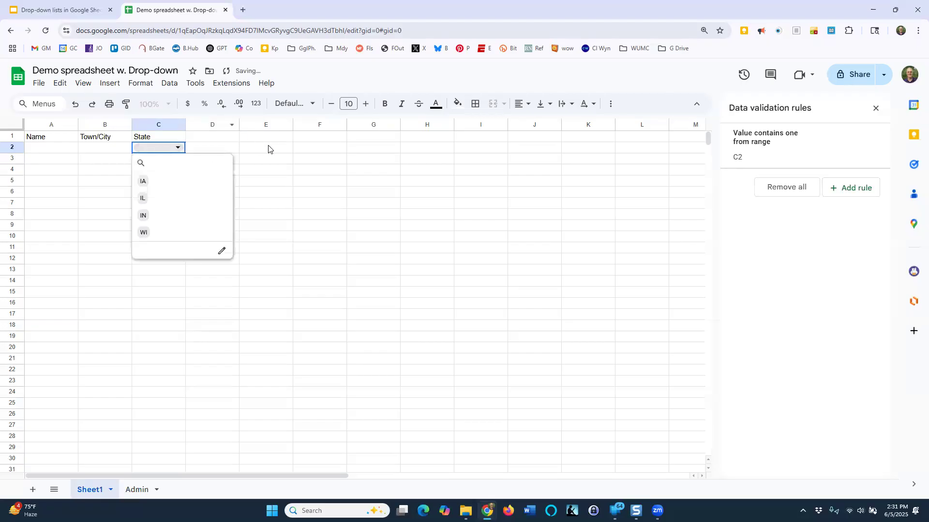
click(290, 173)
Try selecting IN and IL together in the C2 dropdown, deselect both, and close the options list
click(178, 148)
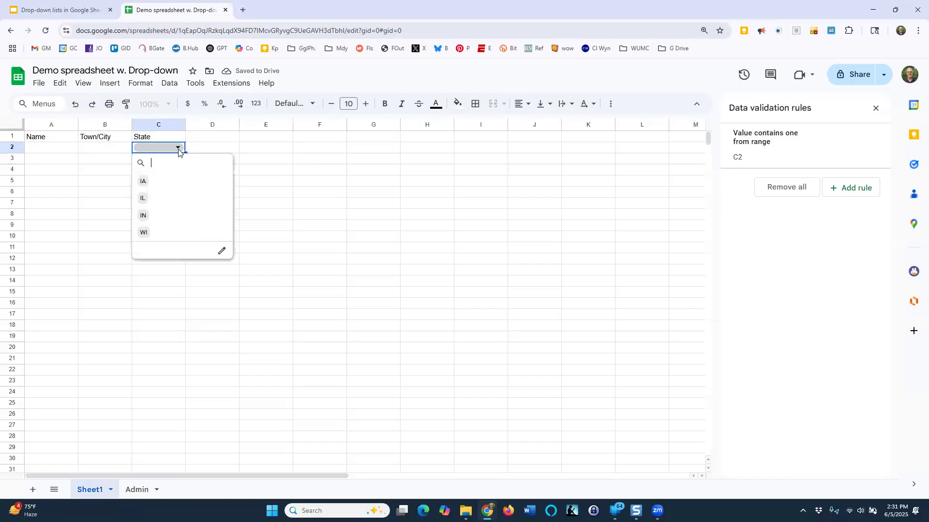
click(156, 216)
click(148, 198)
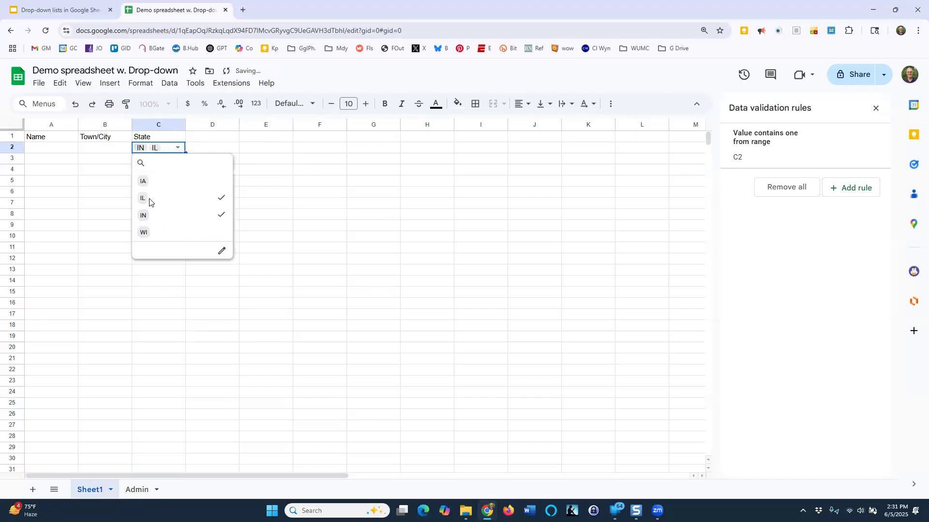
click(221, 198)
click(222, 215)
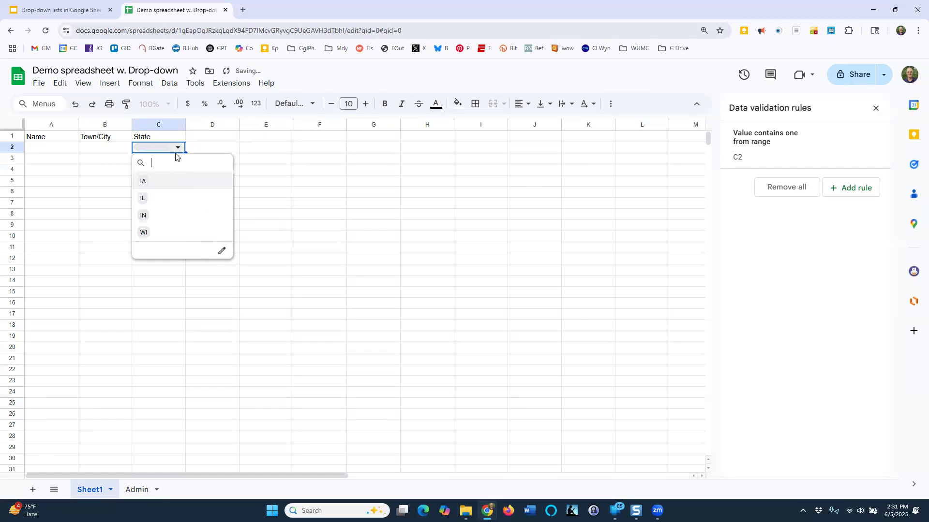
click(257, 152)
Fill the blank C2 dropdown down the State column through cell C13
click(215, 152)
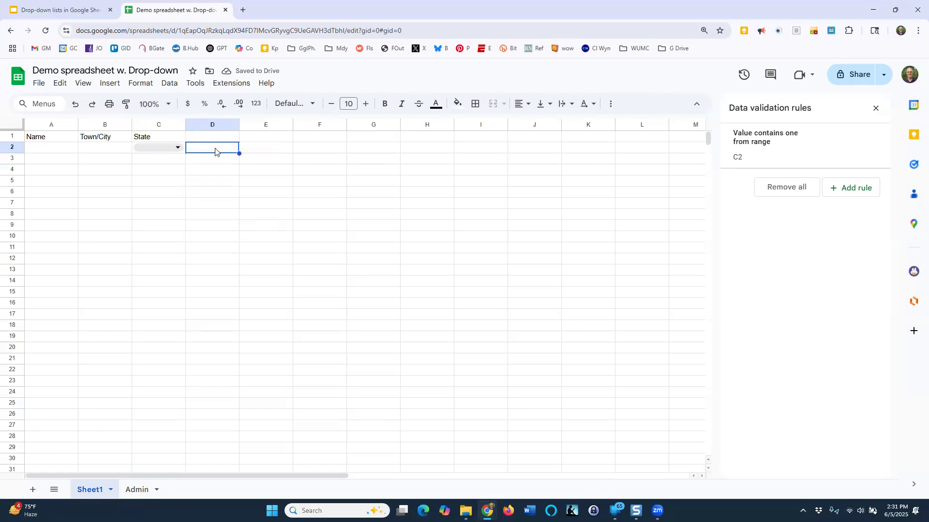
key(Left)
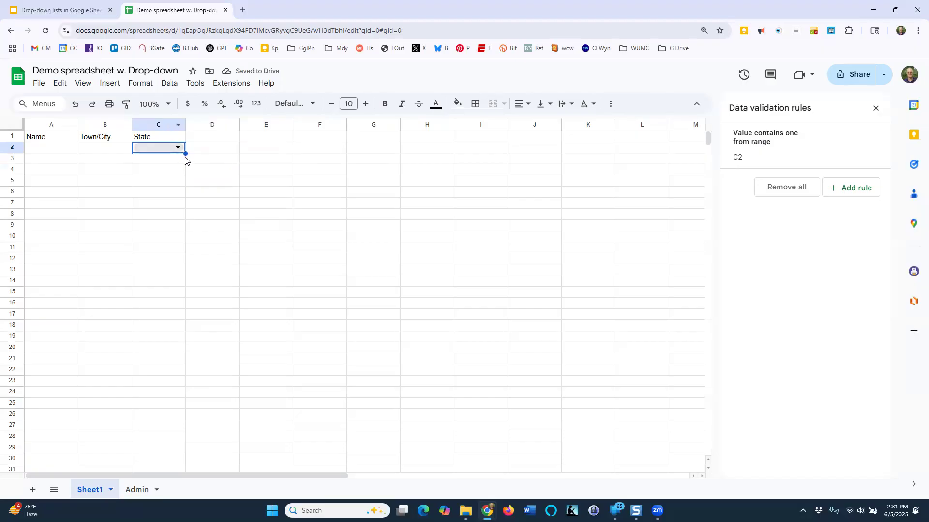
drag(185, 154, 190, 280)
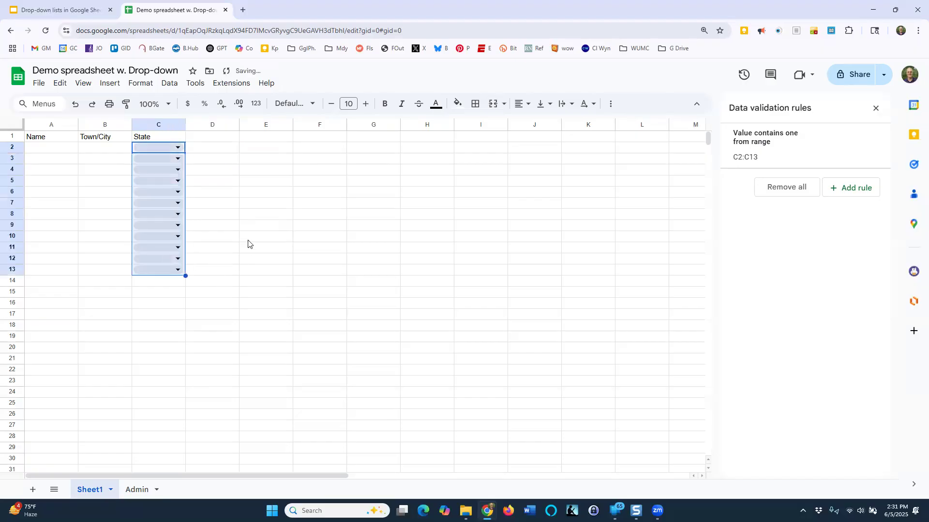
click(248, 238)
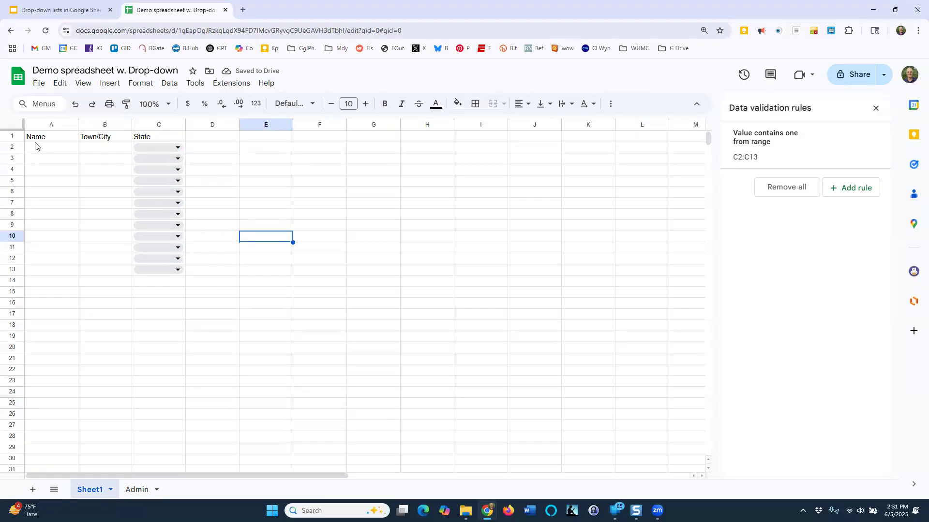
Choose IA in the State dropdowns of both C2 and C3
click(179, 148)
click(168, 182)
click(177, 151)
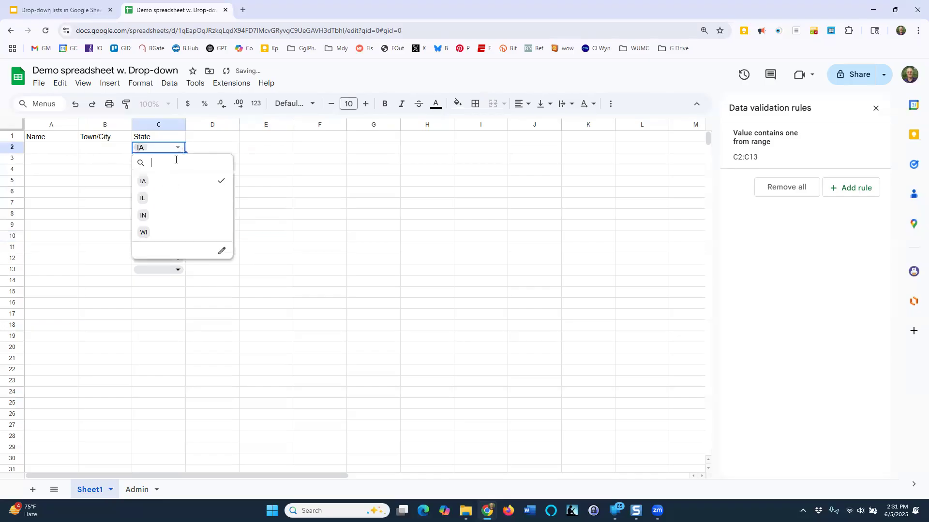
click(257, 159)
click(178, 158)
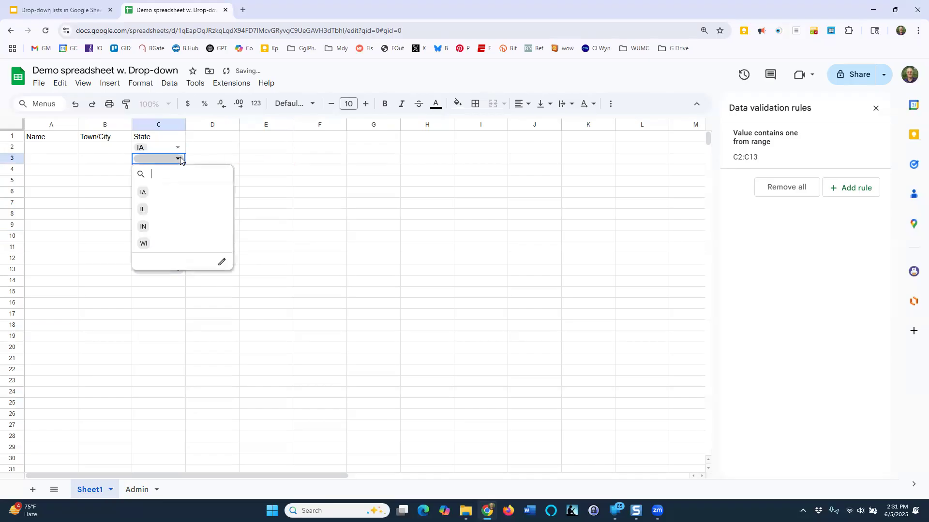
click(163, 194)
click(270, 162)
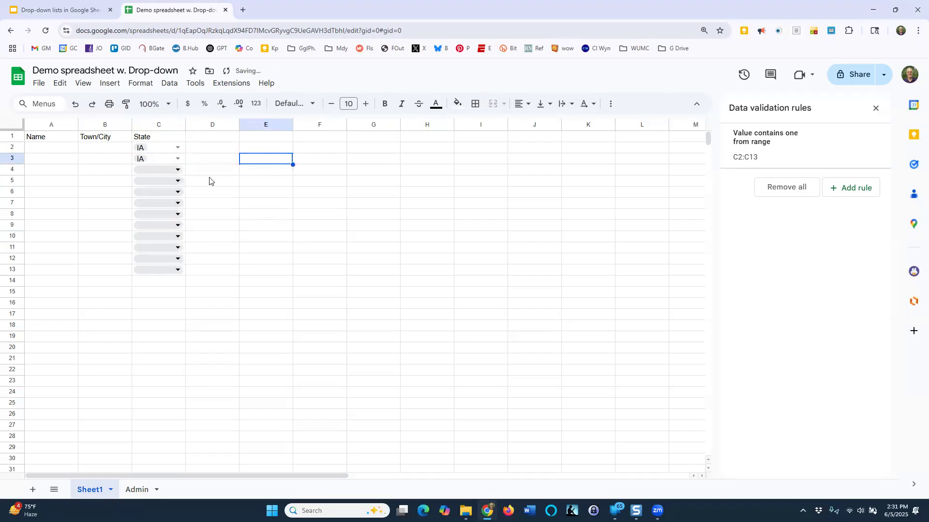
Choose IL in the C4 dropdown and both IN and WI in the C5 dropdown
click(178, 170)
click(160, 220)
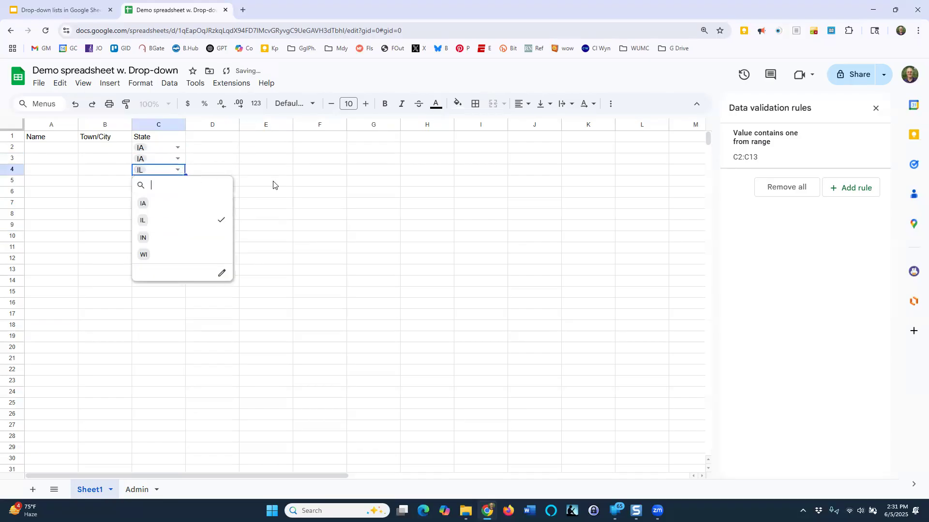
click(270, 183)
click(178, 181)
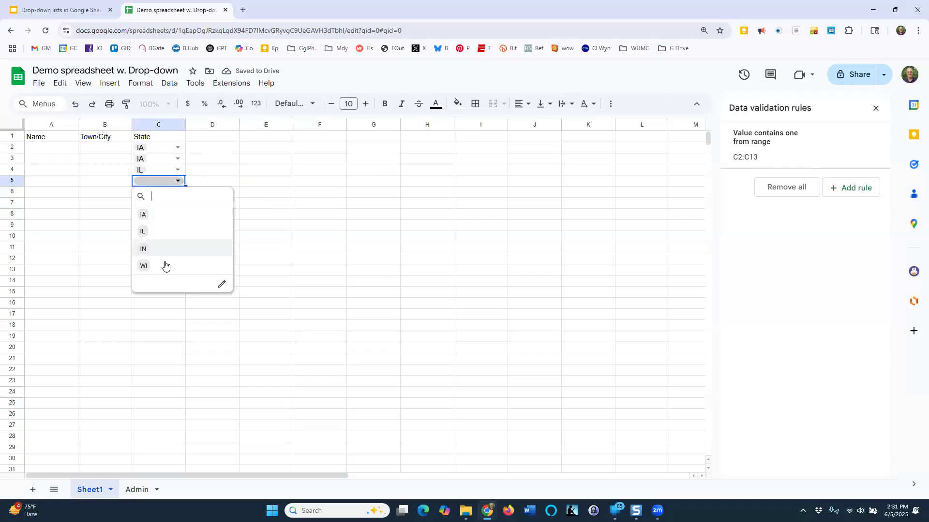
click(149, 252)
click(166, 269)
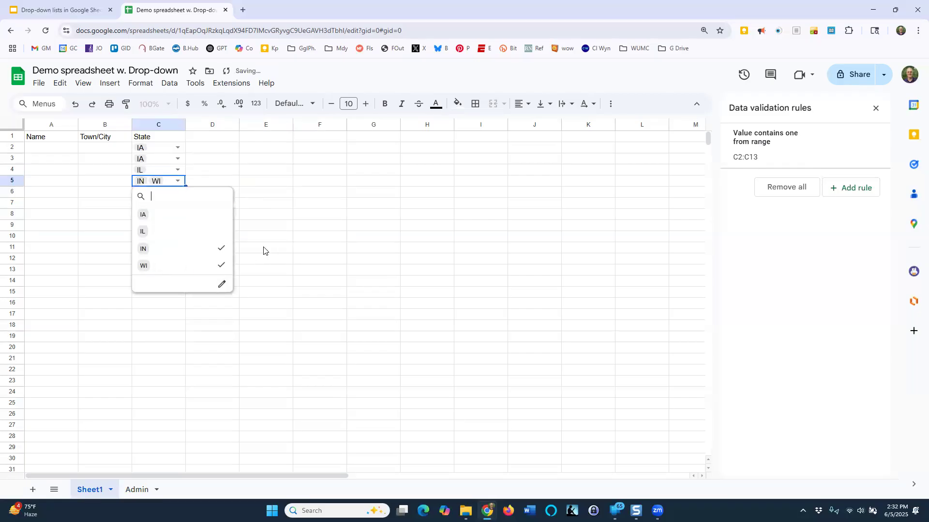
click(292, 241)
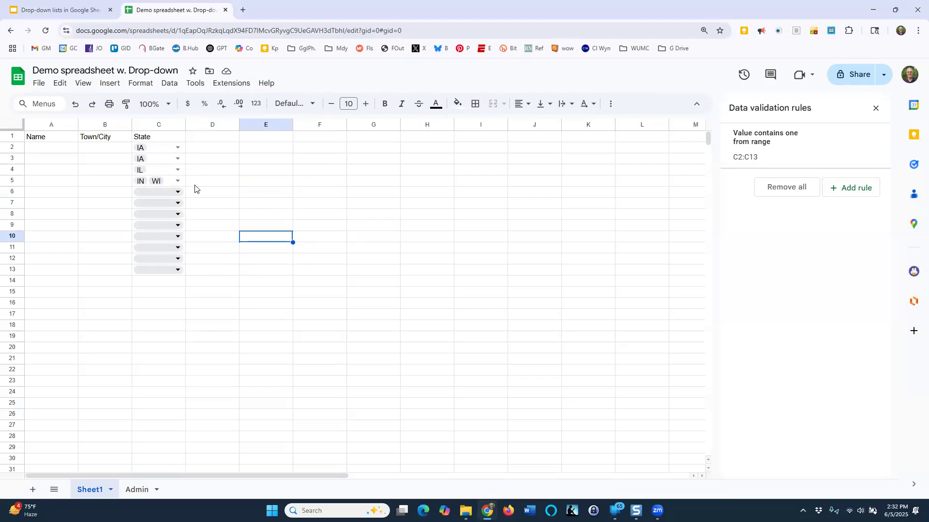
Copy the C5 dropdown with its IN and WI selections into cell E15 and check the copied cell's options
click(218, 184)
key(Left)
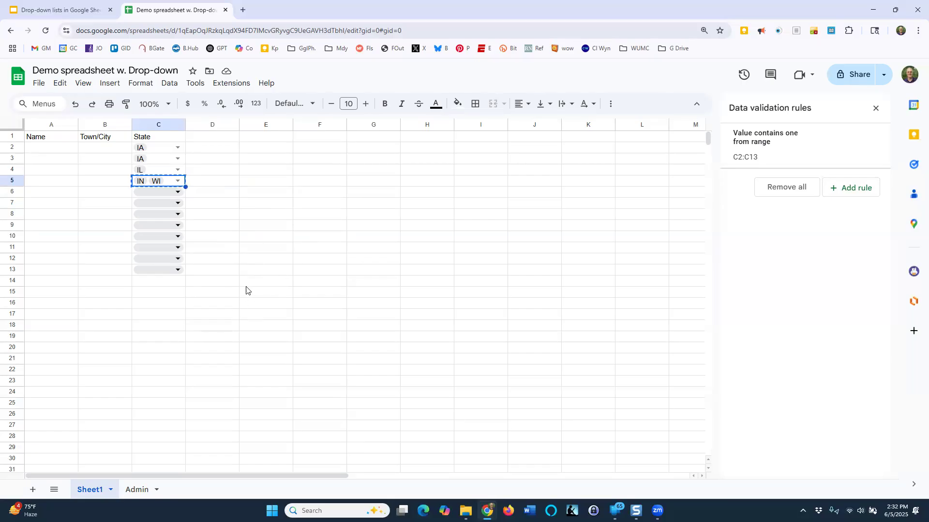
click(274, 297)
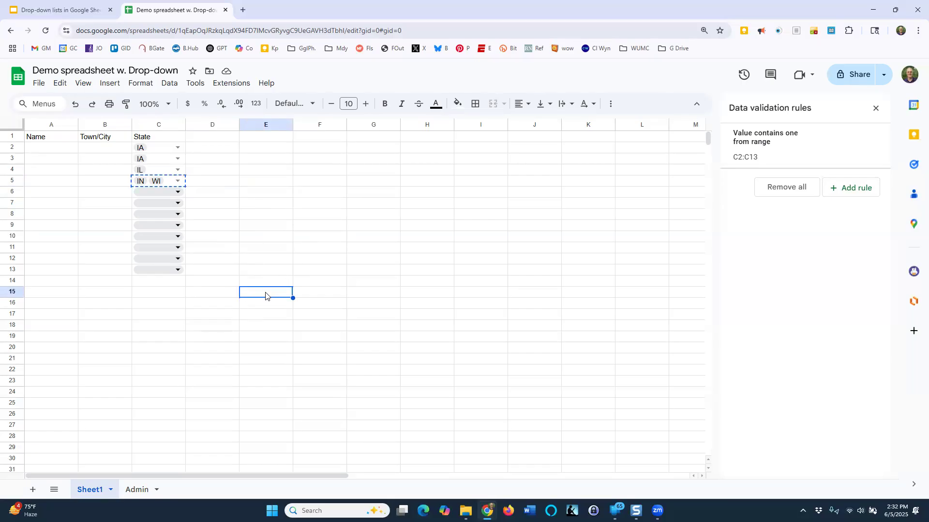
key(ctrl+v)
click(264, 296)
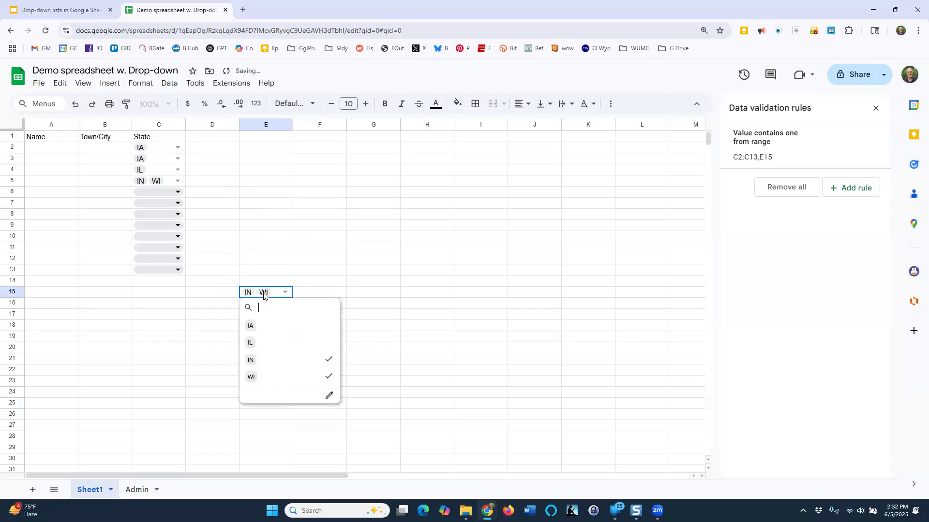
click(357, 261)
click(285, 292)
click(371, 285)
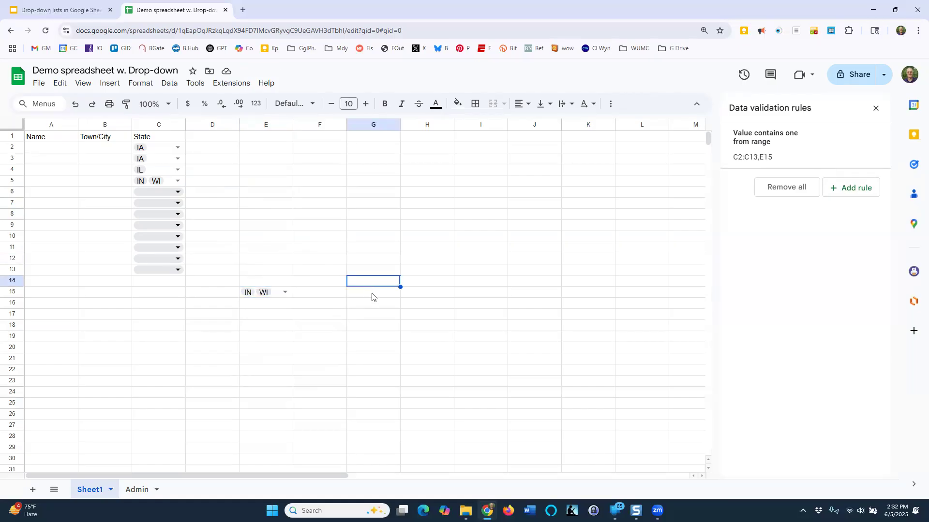
Enter "IN, WI" as plain text without a dropdown in cell G15
click(372, 296)
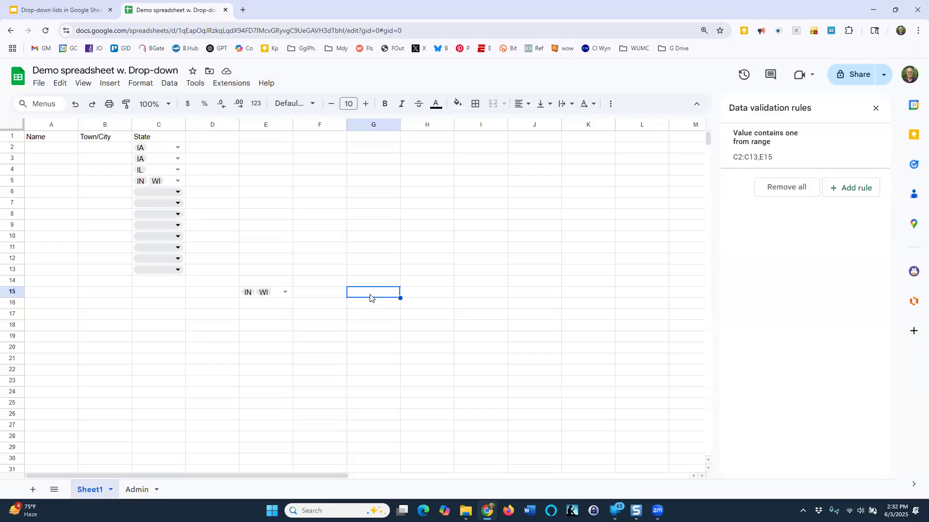
text(IN, WI)
click(411, 258)
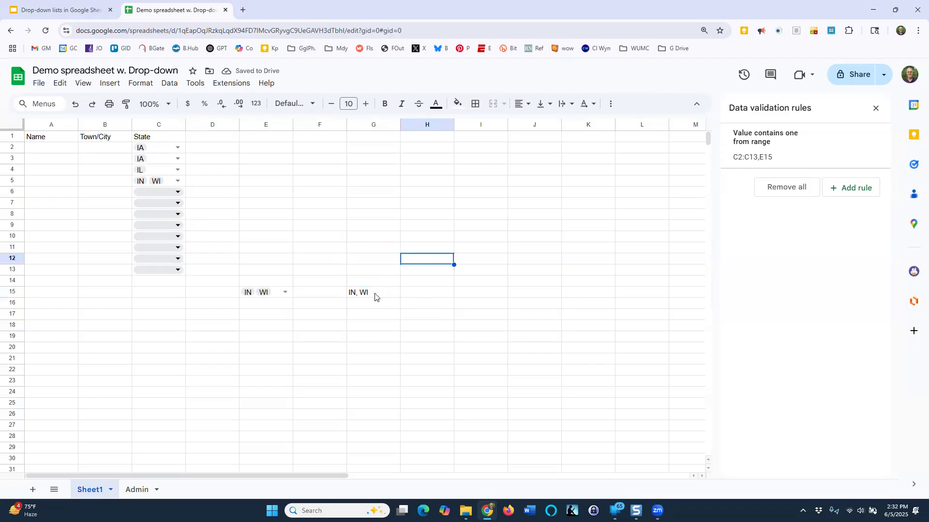